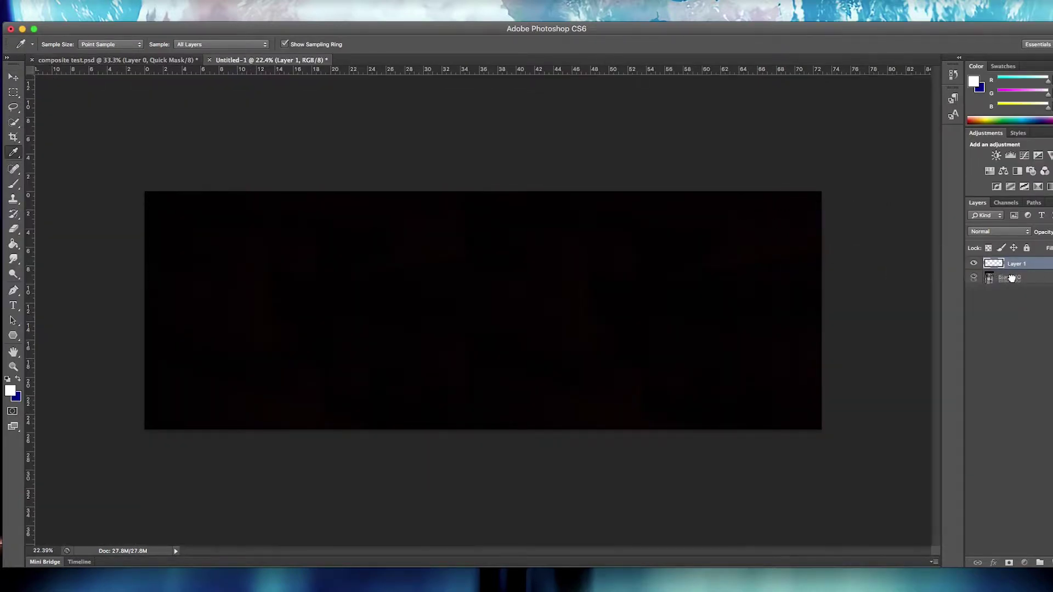
Step: Fill Layer 1 with solid black using the Paint Bucket and hide the Black BG layer
left_click(1018, 278)
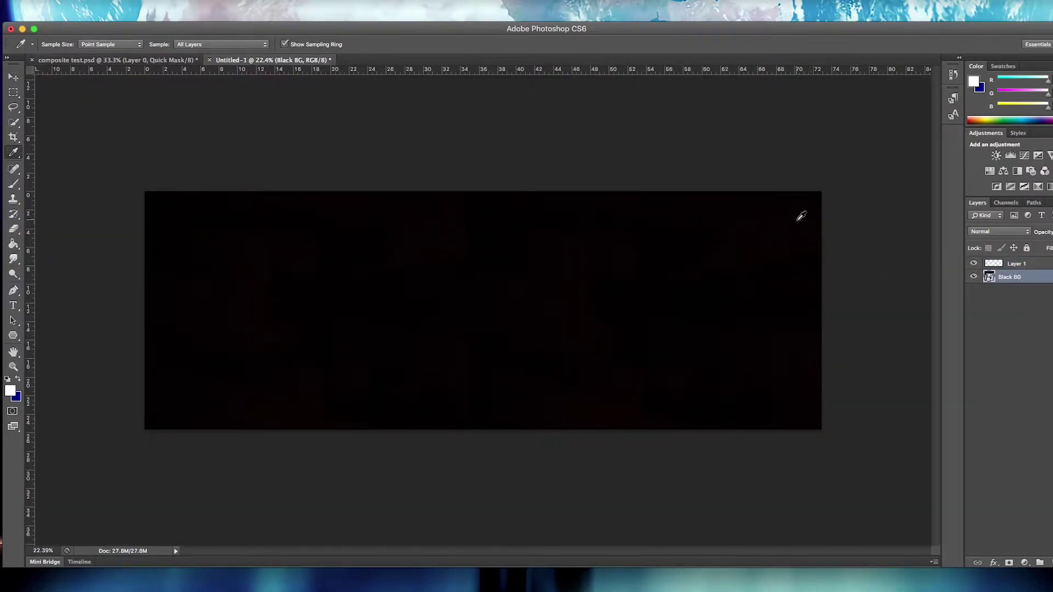
left_click(1016, 265)
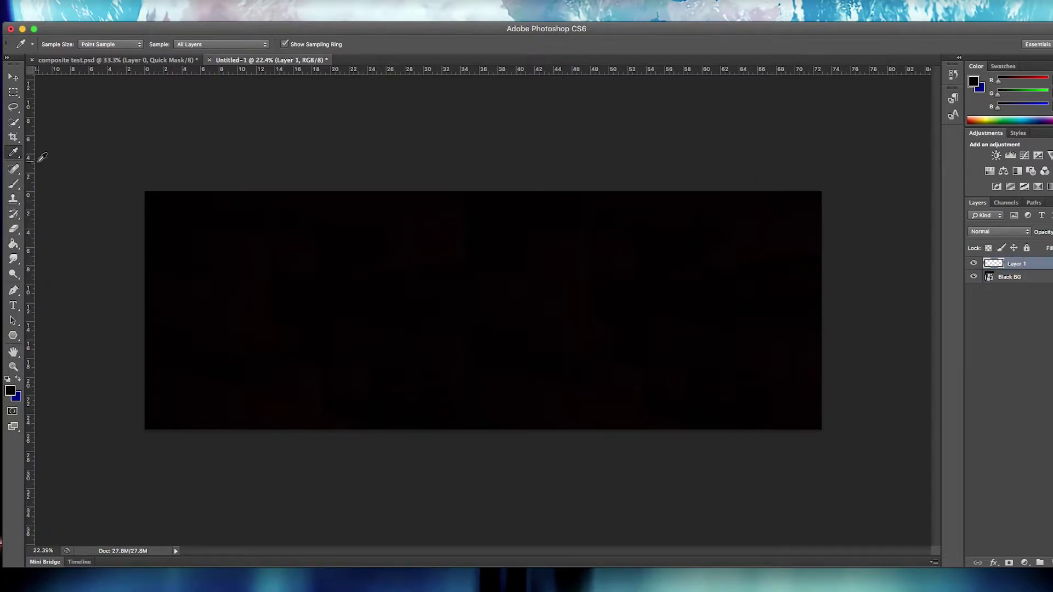
left_click(14, 201)
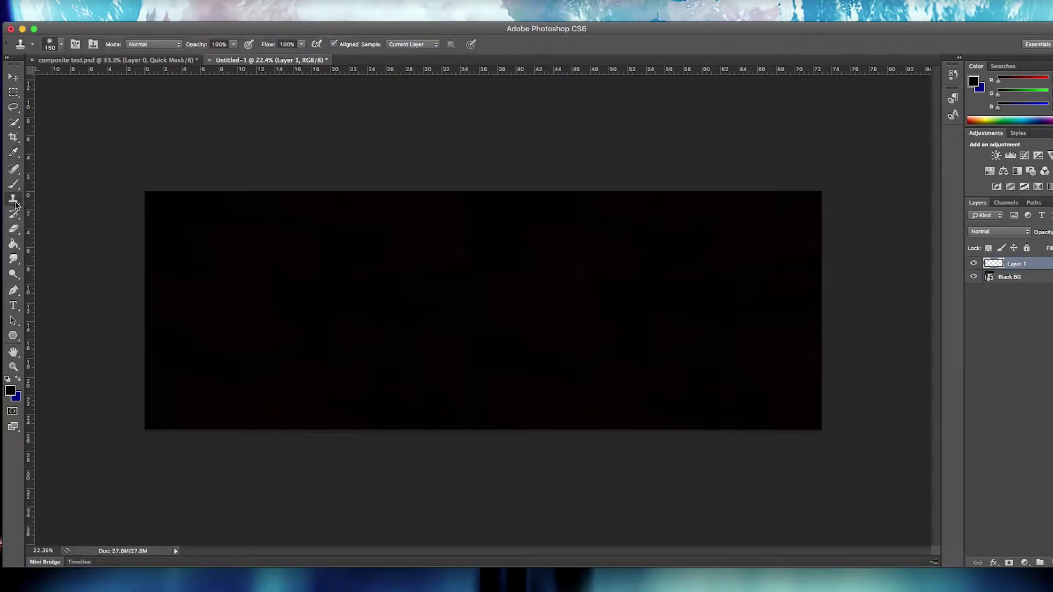
left_click(15, 204)
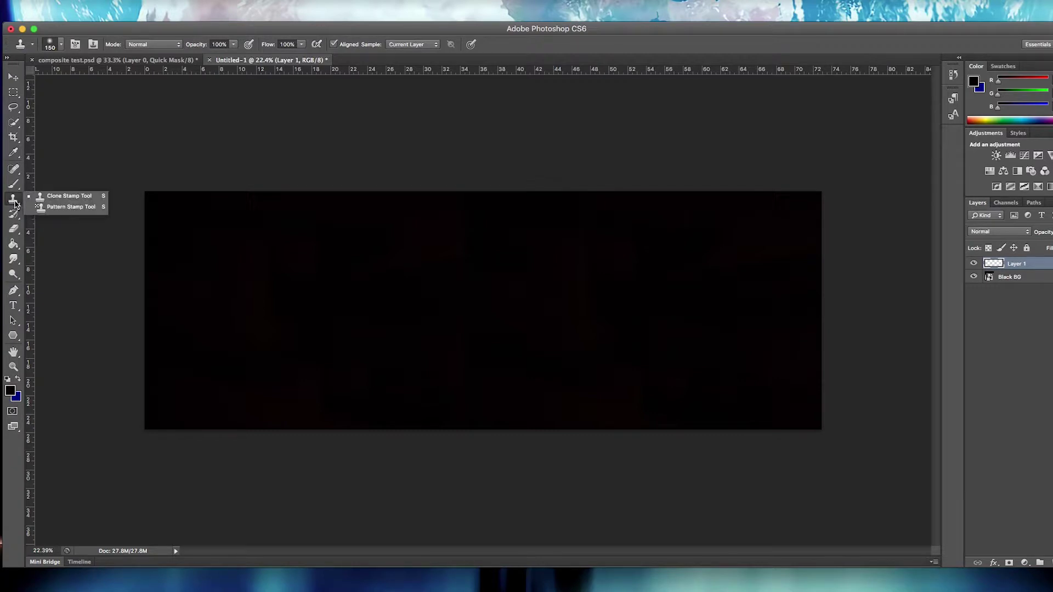
left_click(12, 187)
left_click(12, 187)
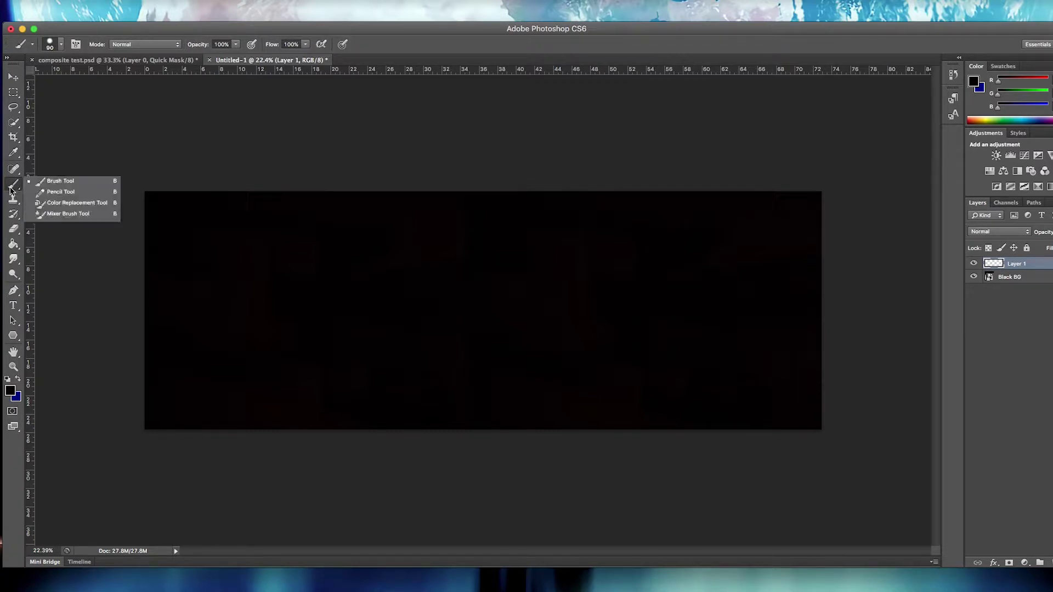
left_click(13, 245)
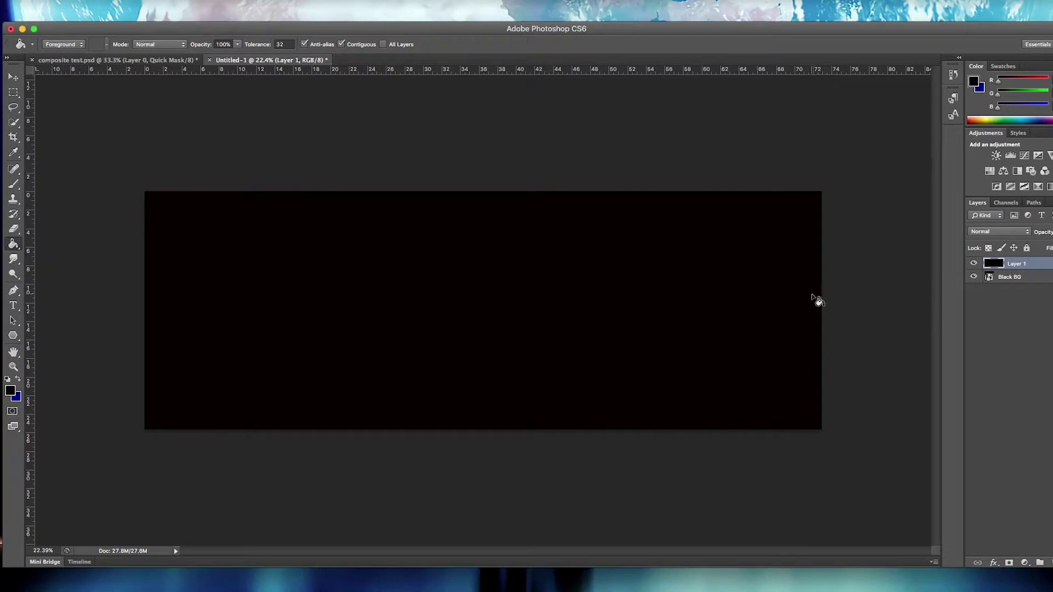
left_click(1015, 280)
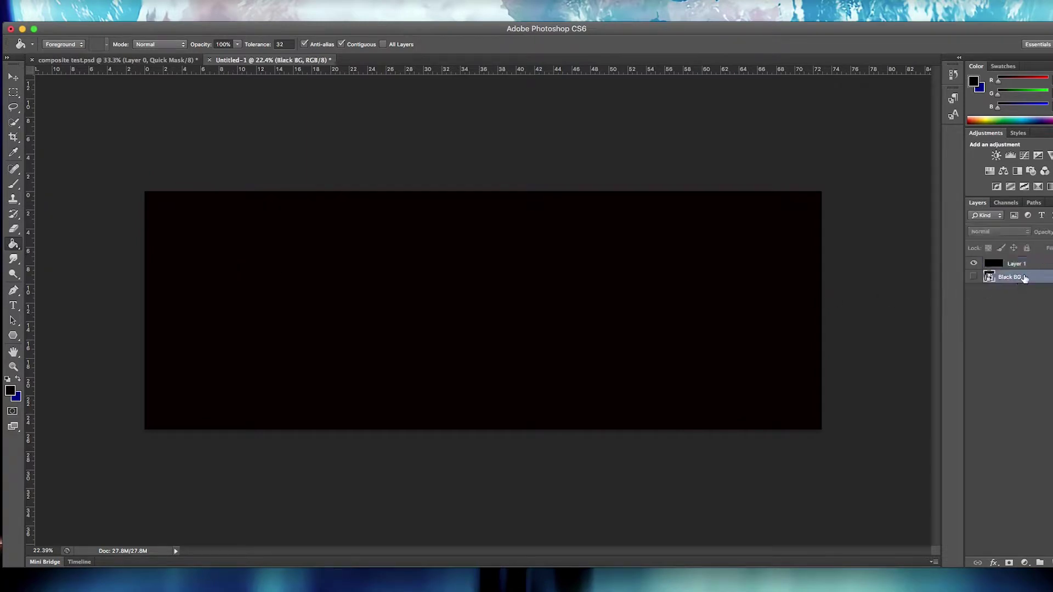
left_click(1032, 264)
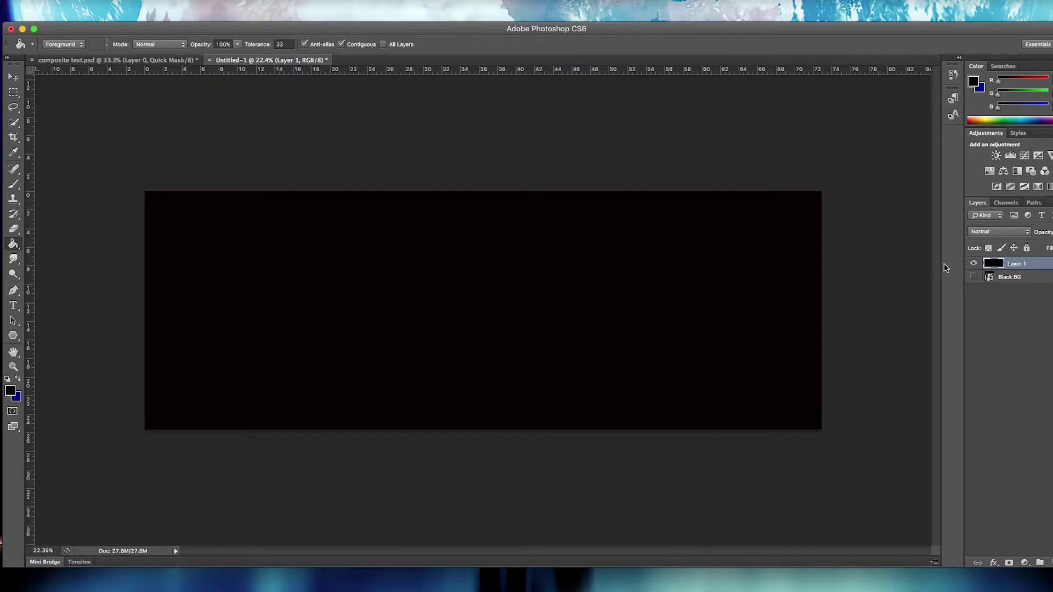
Step: Enlarge the first eclipse photo to about 567% and place it at the canvas's left end
left_click_drag(557, 260, 713, 175)
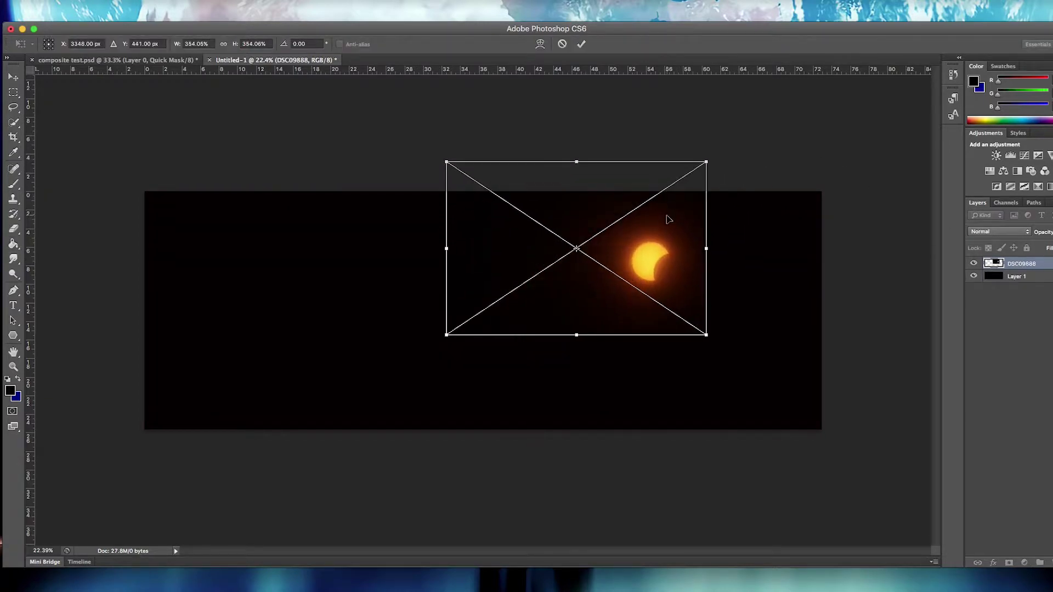
left_click_drag(670, 219, 299, 250)
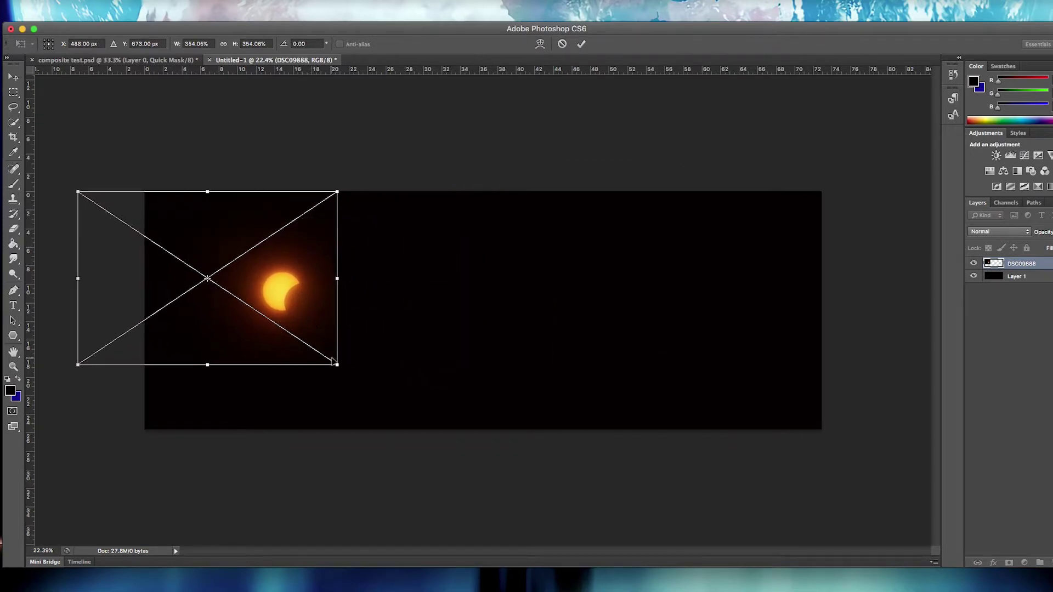
left_click_drag(332, 360, 493, 469)
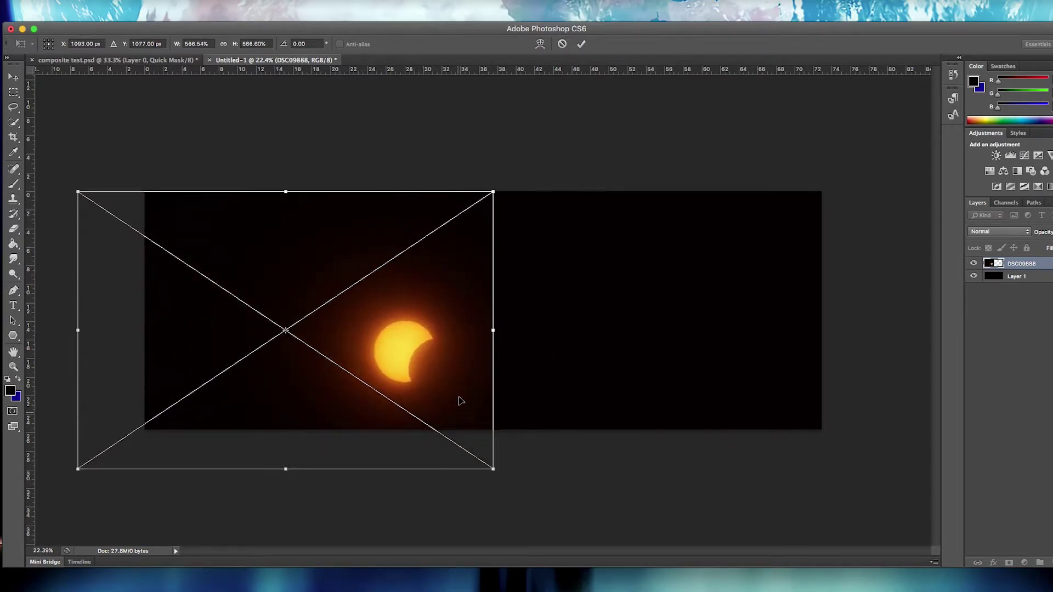
left_click_drag(447, 359, 252, 320)
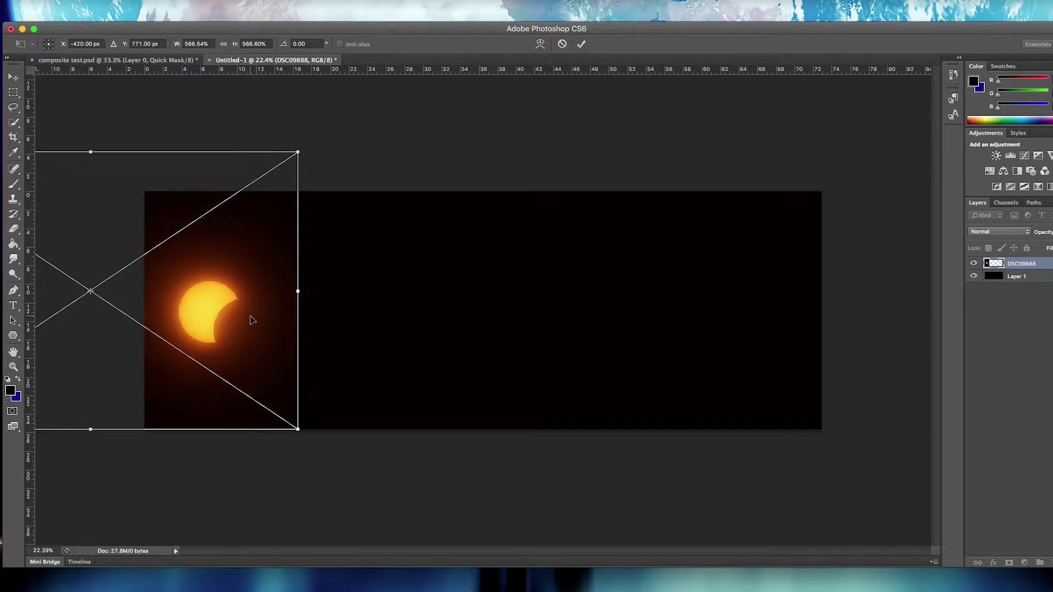
key("Return")
Step: Draw a horizontal guide line across the canvas through the sun with the Line tool
left_click(13, 335)
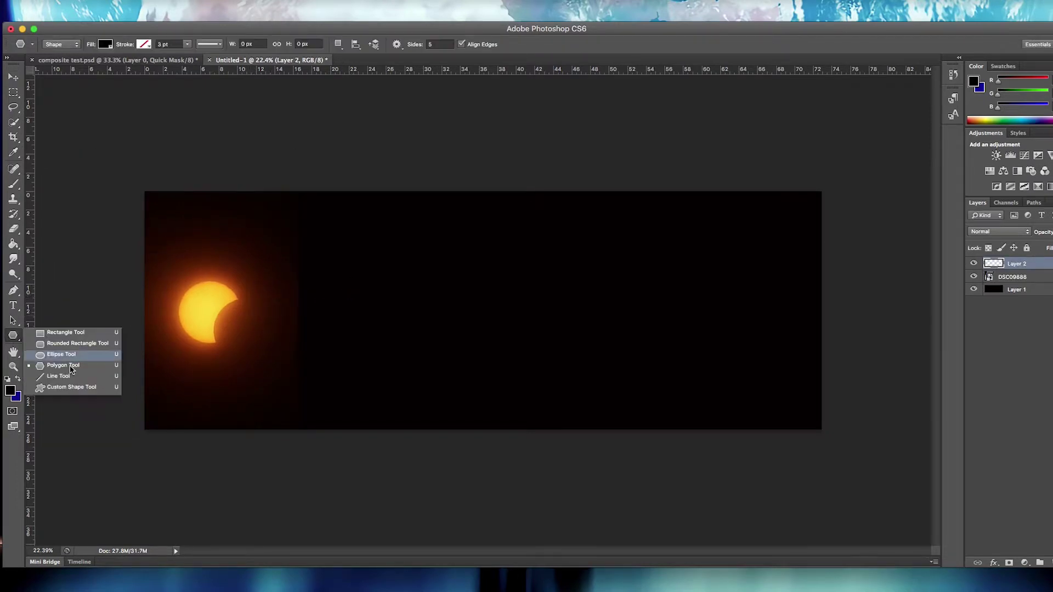
left_click(71, 377)
scroll(88, 301, "up", 1)
left_click_drag(88, 301, 889, 299)
Step: Line up the DSC09888 and third eclipse photos beside the first sun, then resize DSC09888
left_click(1024, 288)
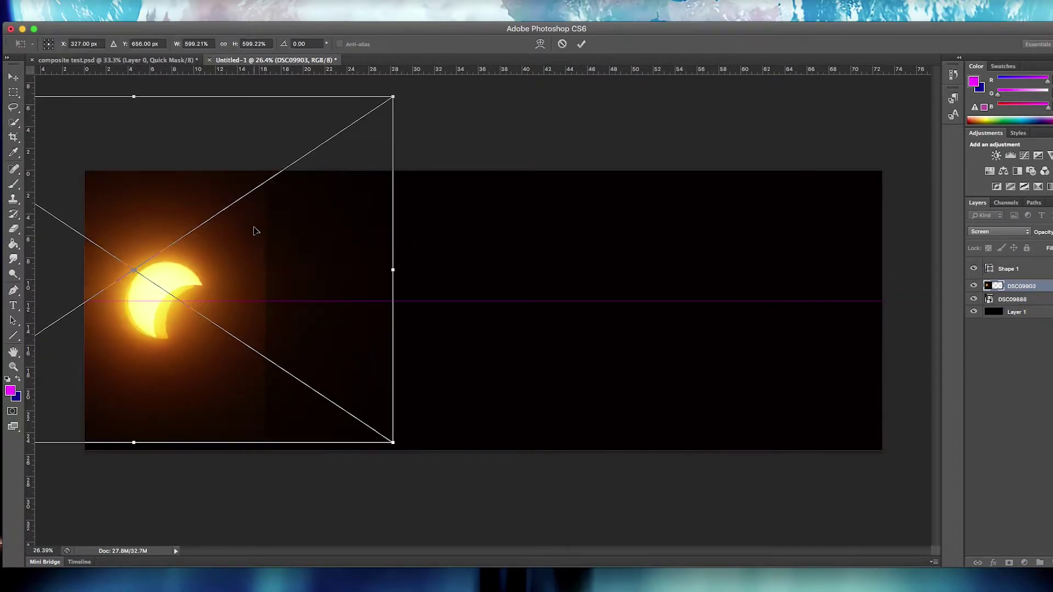
left_click_drag(252, 228, 167, 290)
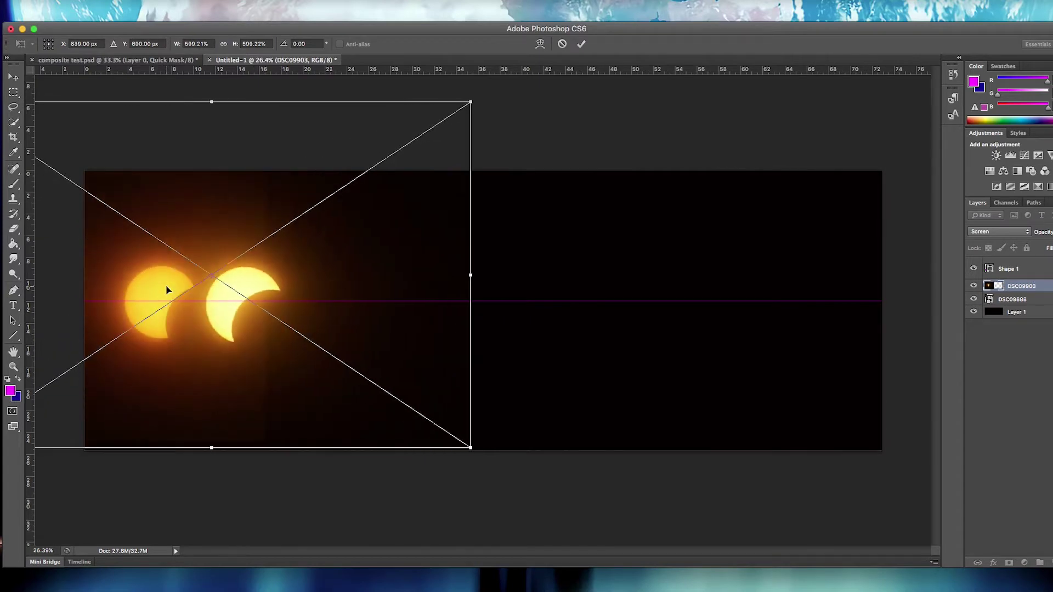
key("Return")
key("u")
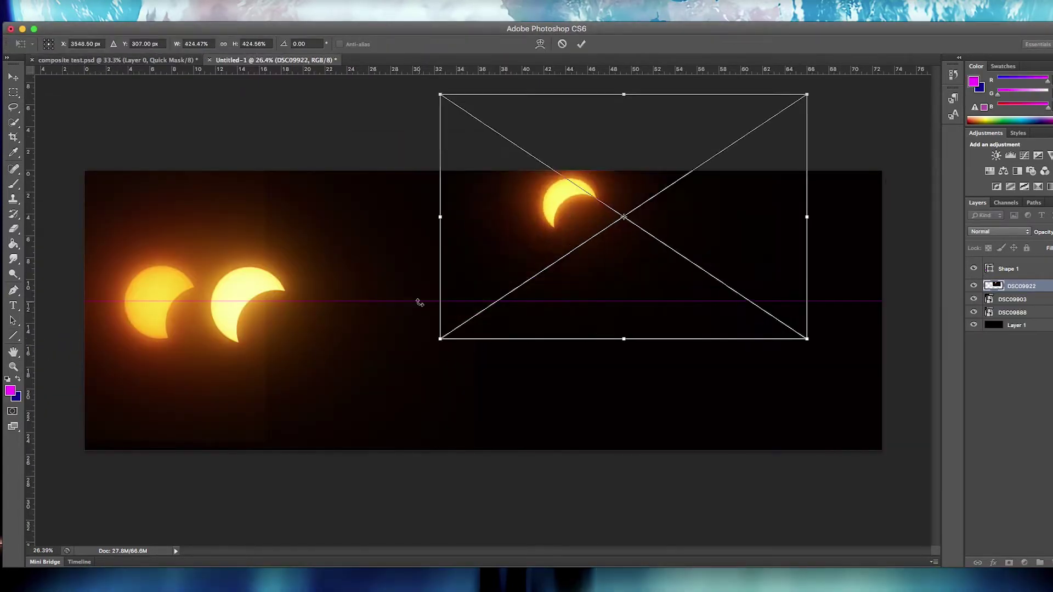
left_click_drag(597, 225, 310, 279)
key("Return")
key("alt+bracketleft")
key("alt+bracketleft")
key("super+t")
left_click_drag(273, 439, 264, 444)
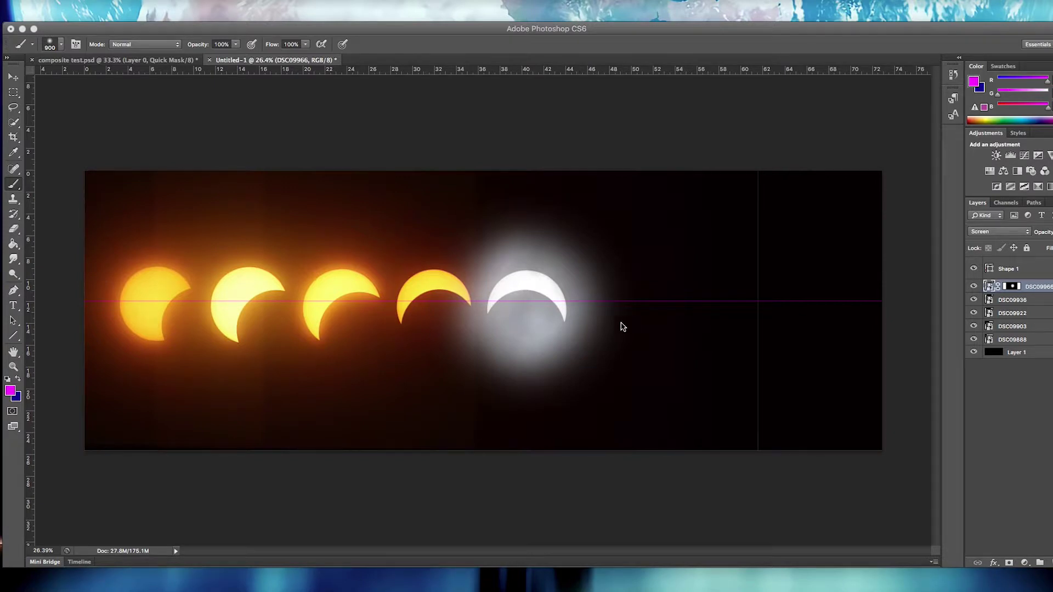
Step: Hide the other sun layers and the black background, leaving only the DSC09936 crescent visible
left_click(1014, 300)
left_click(974, 313)
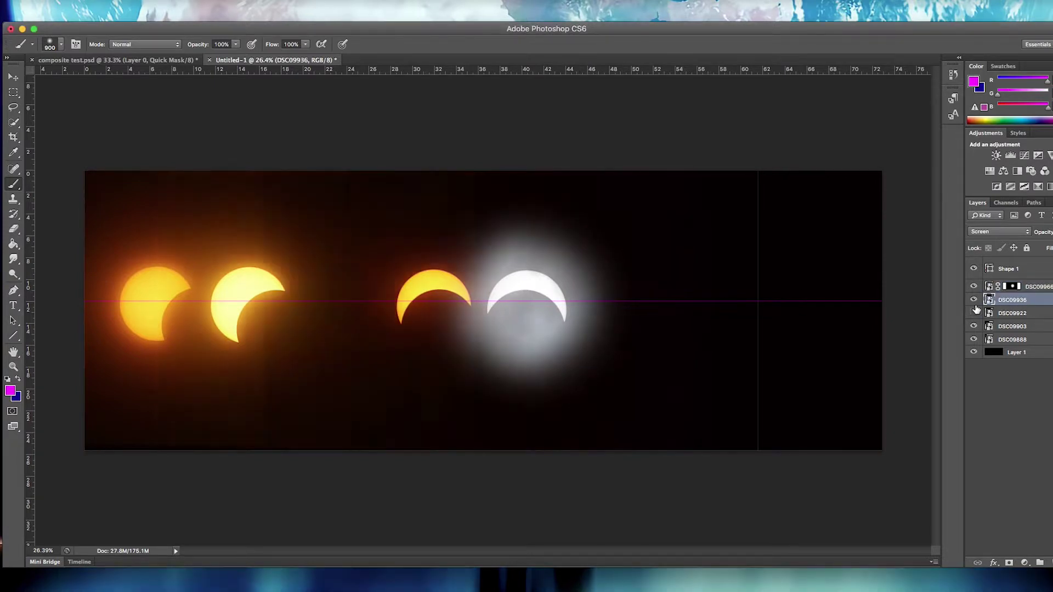
left_click(973, 286)
left_click(973, 326)
left_click(974, 339)
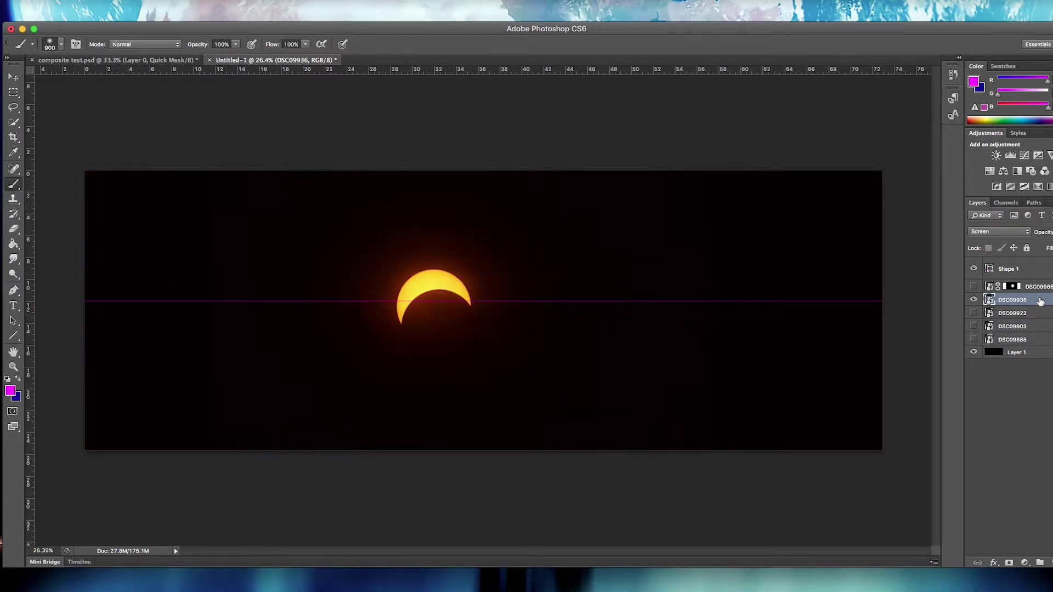
left_click(973, 353)
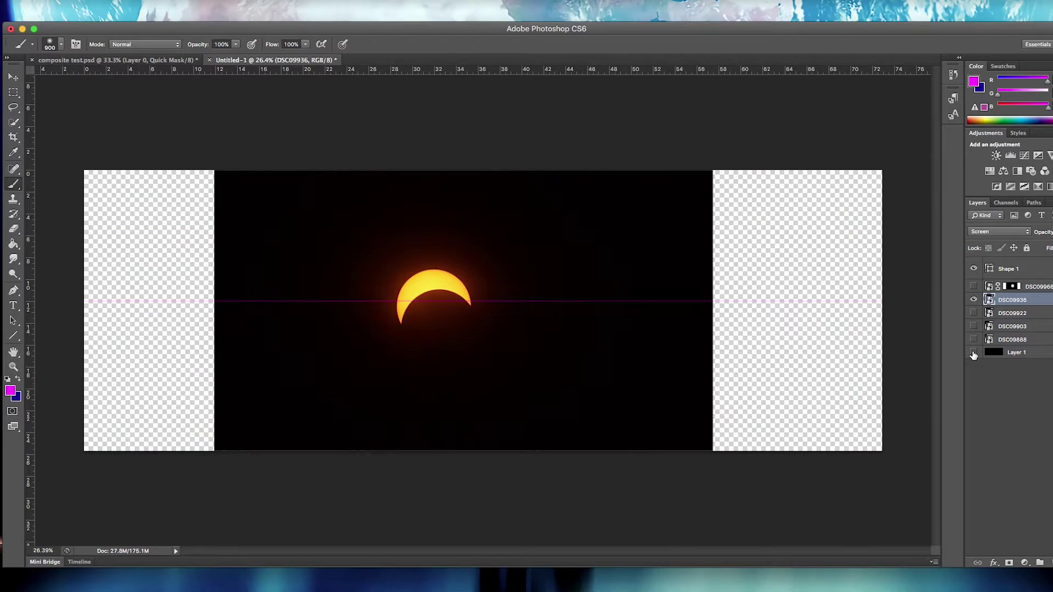
Step: Add a layer mask to DSC09936 and paint out everything except the sun and its glow
left_click(1009, 564)
mouse_move(486, 184)
left_mouse_down()
mouse_move(636, 513)
mouse_move(724, 232)
mouse_move(685, 128)
mouse_move(727, 200)
mouse_move(525, 166)
mouse_move(496, 174)
mouse_move(692, 250)
mouse_move(624, 213)
mouse_move(669, 185)
mouse_move(675, 295)
mouse_move(593, 389)
mouse_move(532, 434)
mouse_move(435, 446)
mouse_move(299, 408)
mouse_move(262, 260)
mouse_move(339, 157)
mouse_move(387, 174)
mouse_move(253, 177)
mouse_move(249, 374)
mouse_move(249, 220)
mouse_move(212, 470)
left_mouse_up()
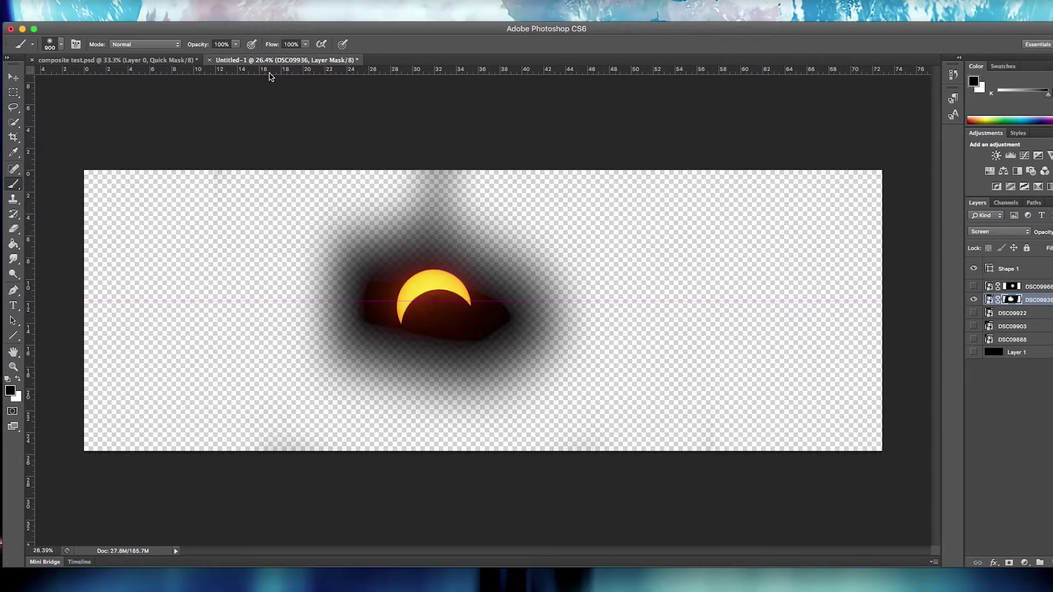
mouse_move(380, 122)
left_mouse_down()
mouse_move(545, 146)
mouse_move(352, 160)
left_mouse_up()
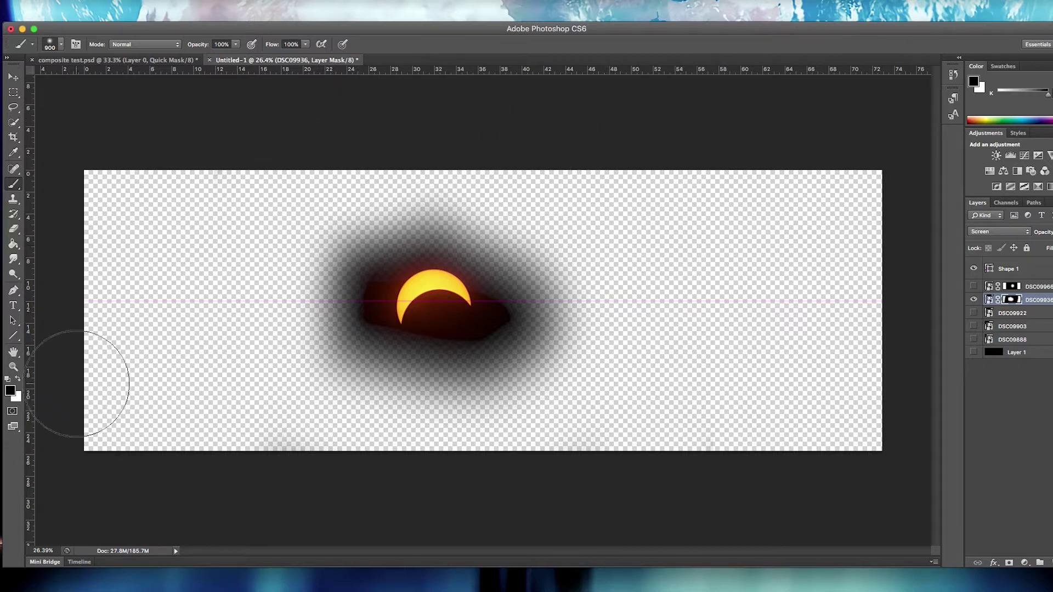
key("x")
mouse_move(430, 310)
left_mouse_down()
mouse_move(378, 257)
mouse_move(527, 263)
left_mouse_up()
Step: Show DSC09922 alone and paint its mask to hide the area and dark tail around its sun
left_click(973, 300)
left_click(974, 313)
left_click(1010, 313)
key("x")
mouse_move(669, 438)
left_mouse_down()
mouse_move(682, 188)
mouse_move(642, 440)
mouse_move(450, 340)
left_mouse_up()
key("x")
left_click_drag(416, 219, 294, 387)
Step: Isolate DSC09903 and mask away the area around its sun
left_click(973, 352)
left_click(973, 299)
left_click(973, 352)
left_click(1009, 299)
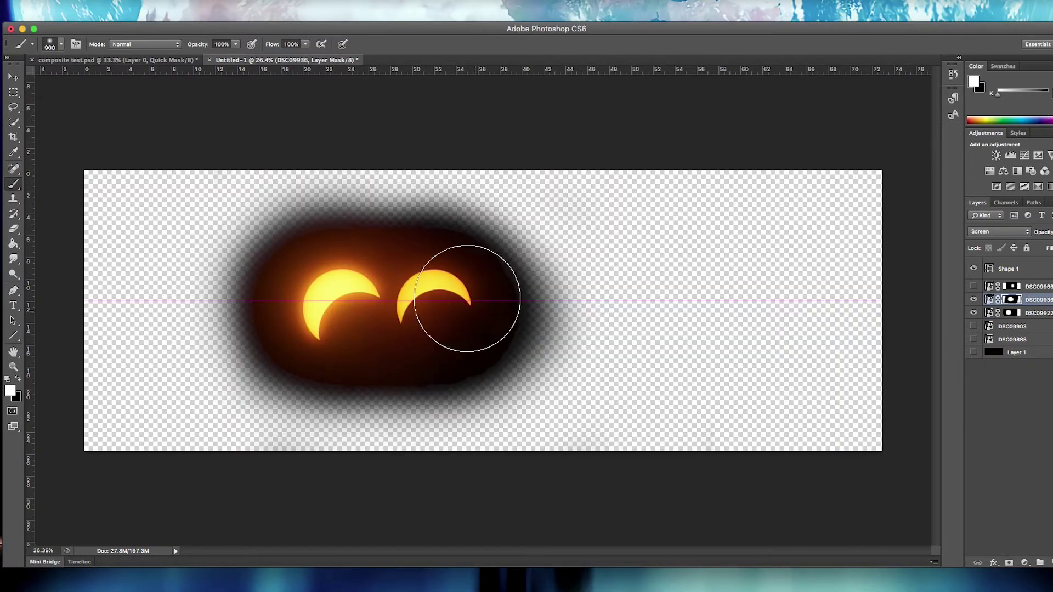
left_click(973, 326, "alt")
left_click(1009, 326)
key("x")
mouse_move(471, 175)
left_mouse_down()
mouse_move(94, 305)
mouse_move(282, 305)
left_mouse_up()
Step: Mask away the area around the DSC09888 sun, then restore the black background's visibility
left_click(974, 328, "alt")
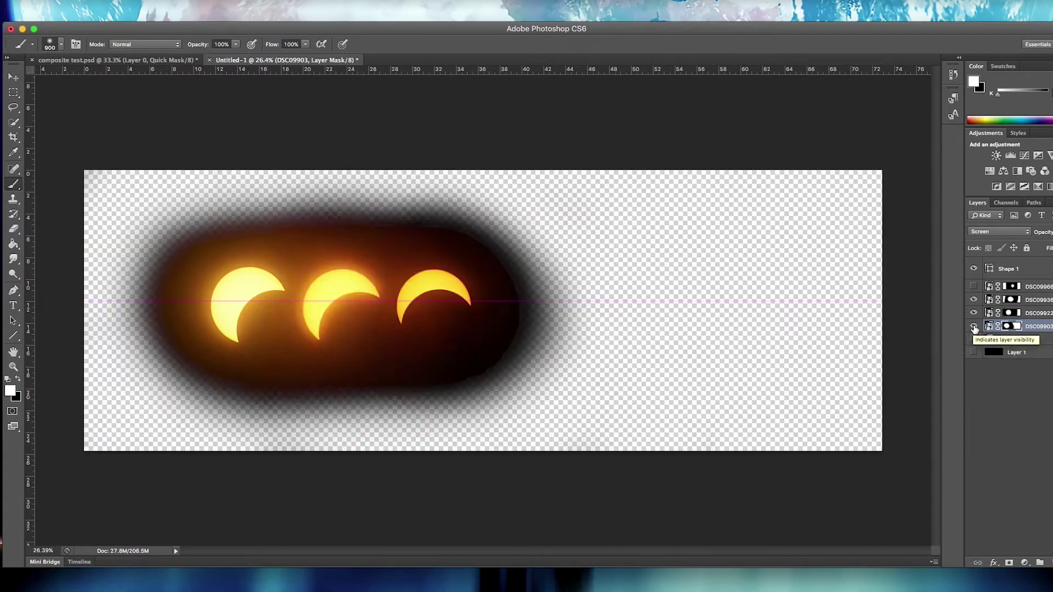
left_click(973, 339, "alt")
left_click(1010, 338)
mouse_move(258, 417)
left_mouse_down()
mouse_move(216, 470)
mouse_move(258, 198)
left_mouse_up()
left_click(973, 339, "alt")
left_click(974, 325)
left_click(973, 352)
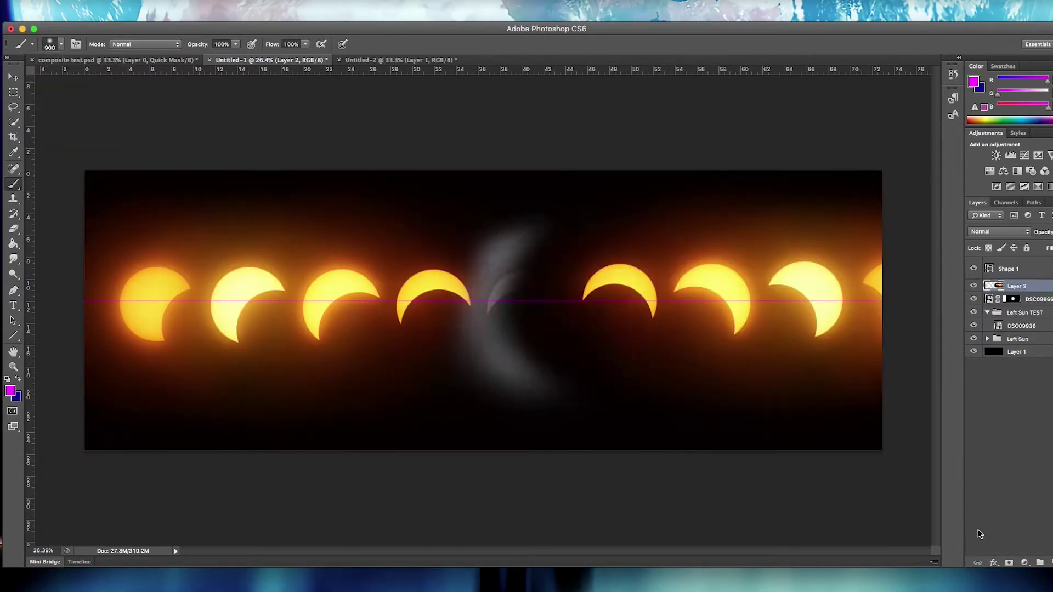
Step: Mask Layer 2, paint white to reveal the bright centre crescent, then reorder Layer 2
left_click(1008, 563)
key("d")
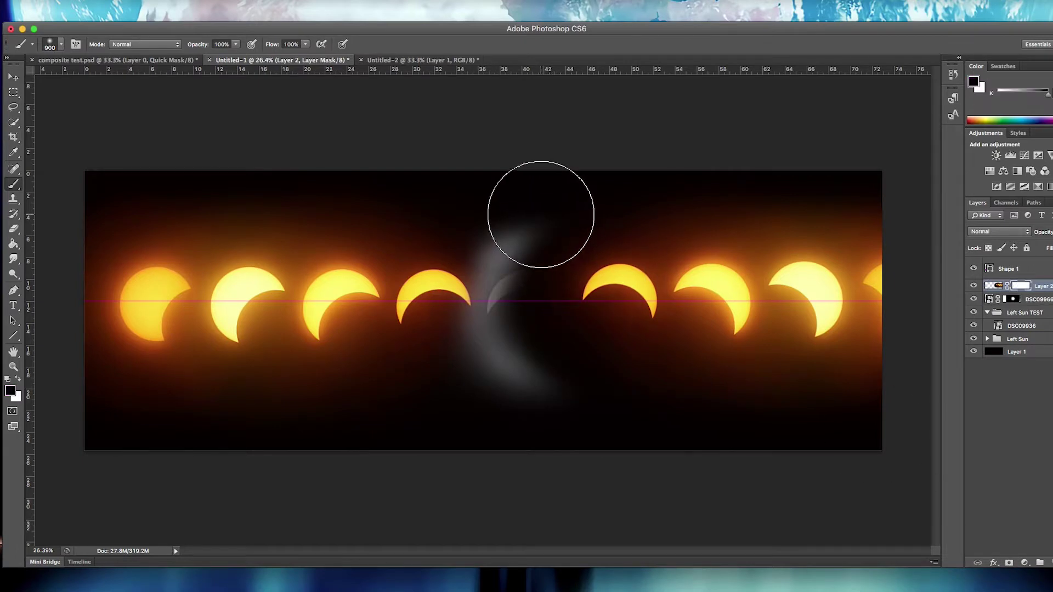
mouse_move(540, 207)
left_mouse_down()
mouse_move(503, 341)
mouse_move(521, 329)
mouse_move(540, 364)
mouse_move(561, 353)
left_mouse_up()
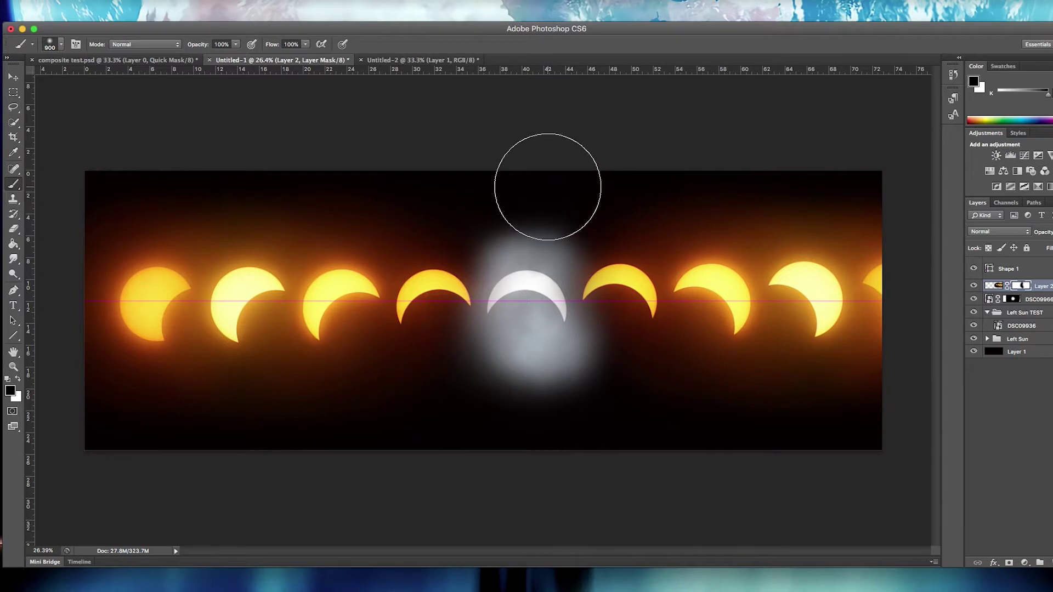
left_click_drag(1026, 286, 1026, 283)
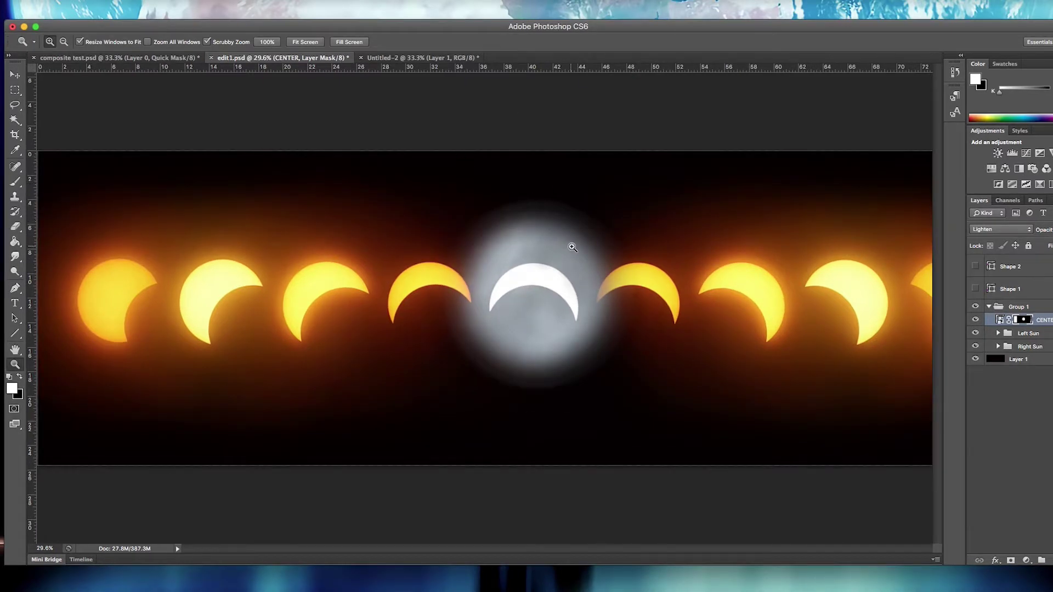
Step: Zoom in and select the white centre crescent with the Magic Wand
left_click_drag(572, 247, 552, 271)
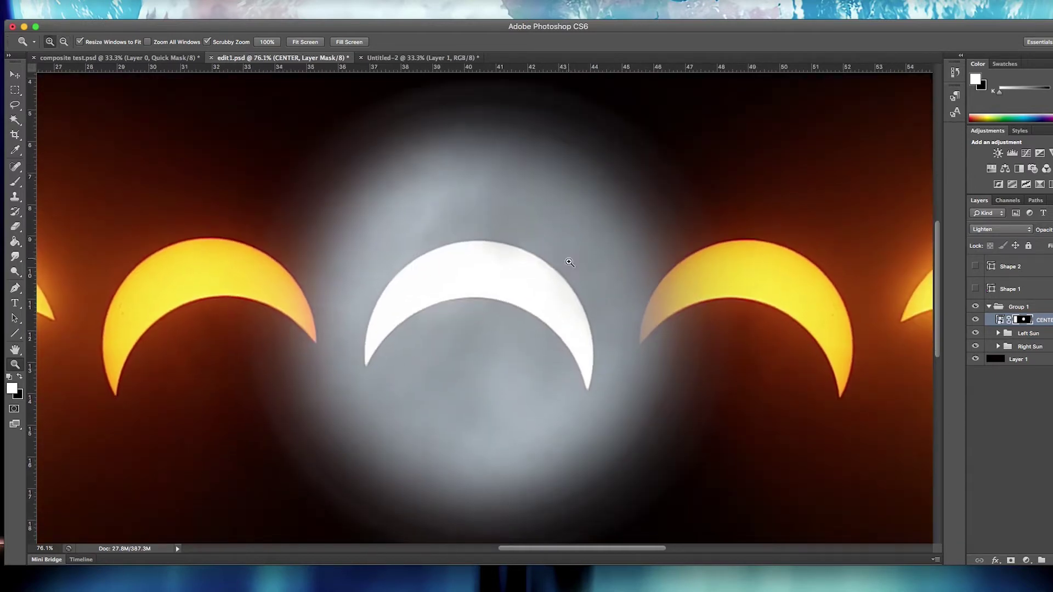
left_click(15, 120)
left_click(465, 274)
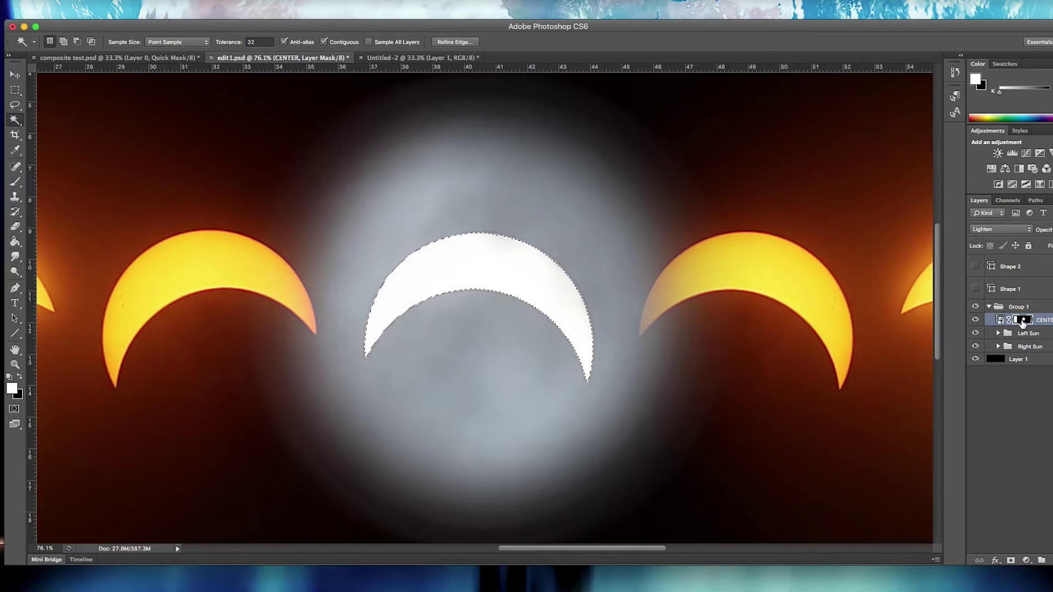
key("b")
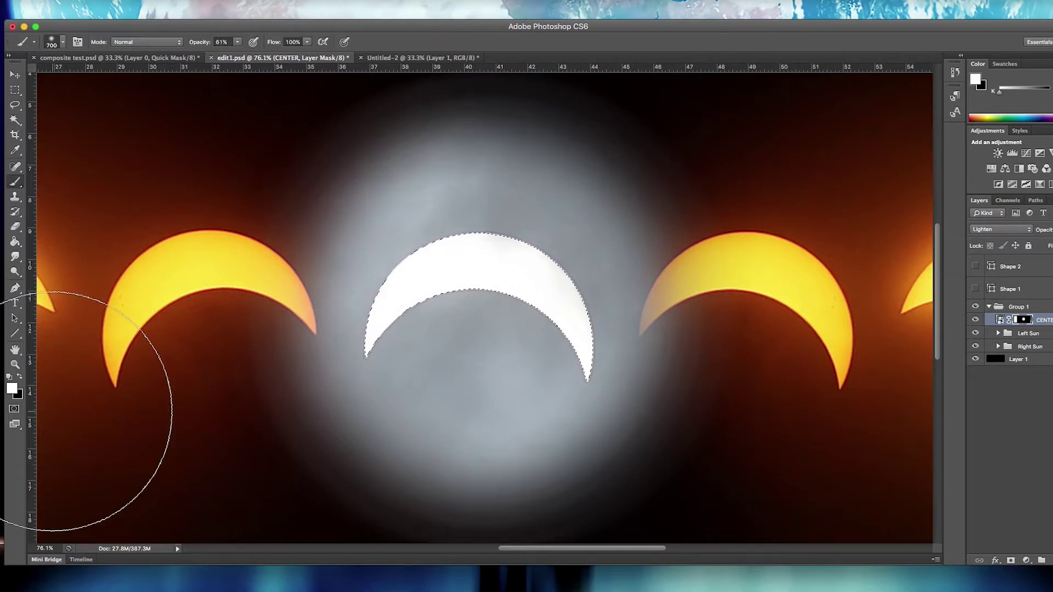
Step: Refine the selection edge with a 2.5 px feather and +36% Shift Edge
key("super+alt+r")
left_click_drag(443, 447, 456, 447)
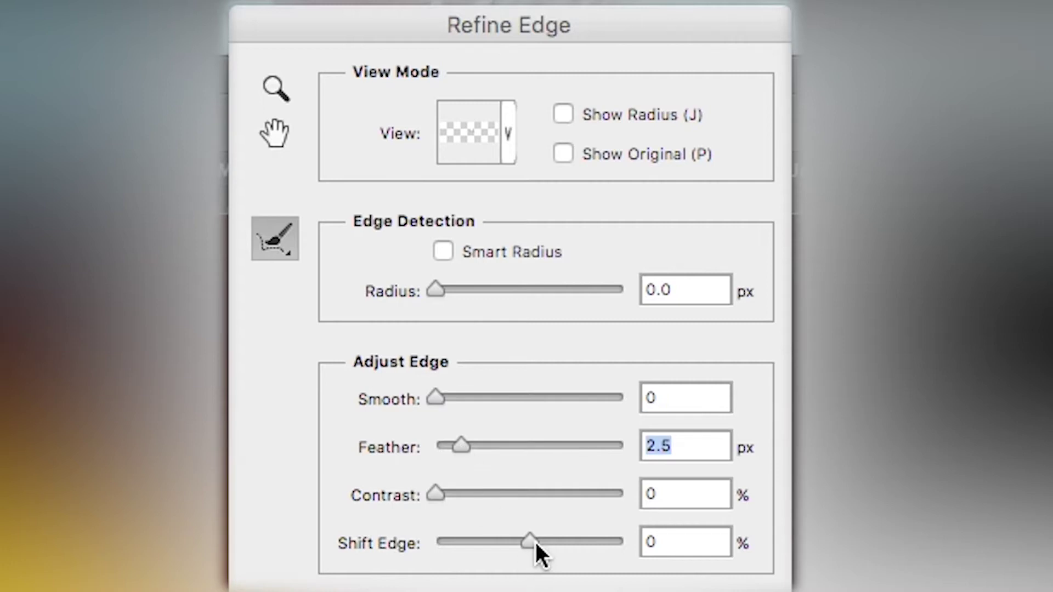
left_click_drag(532, 542, 579, 542)
key("Return")
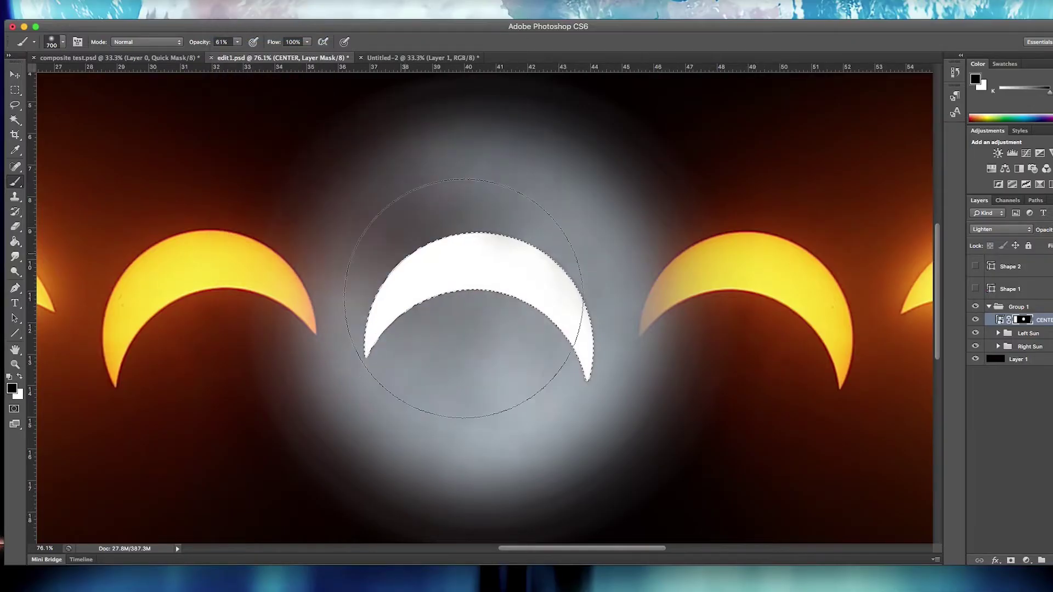
Step: Paint black on the CENTER mask with the 700 px brush to erase the grey halo, then deselect
mouse_move(463, 298)
left_mouse_down()
mouse_move(411, 222)
mouse_move(547, 345)
mouse_move(364, 222)
mouse_move(494, 297)
mouse_move(412, 369)
mouse_move(515, 353)
mouse_move(346, 418)
mouse_move(540, 334)
mouse_move(489, 218)
mouse_move(529, 210)
mouse_move(526, 225)
mouse_move(351, 261)
mouse_move(395, 307)
mouse_move(707, 304)
mouse_move(670, 370)
mouse_move(370, 339)
mouse_move(341, 295)
mouse_move(353, 295)
mouse_move(273, 402)
left_mouse_up()
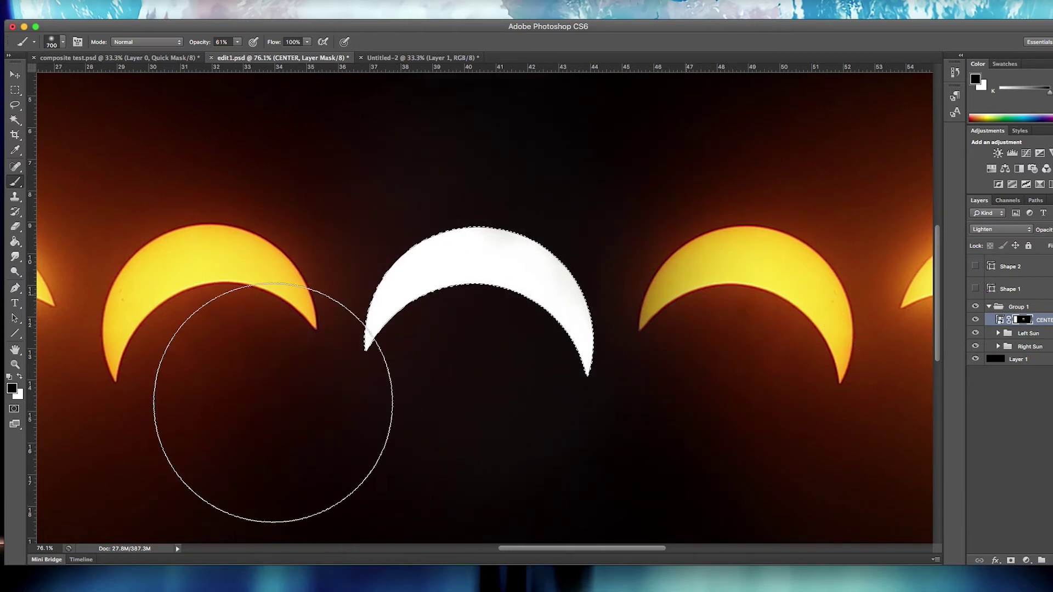
key("ctrl+d")
left_click(14, 89)
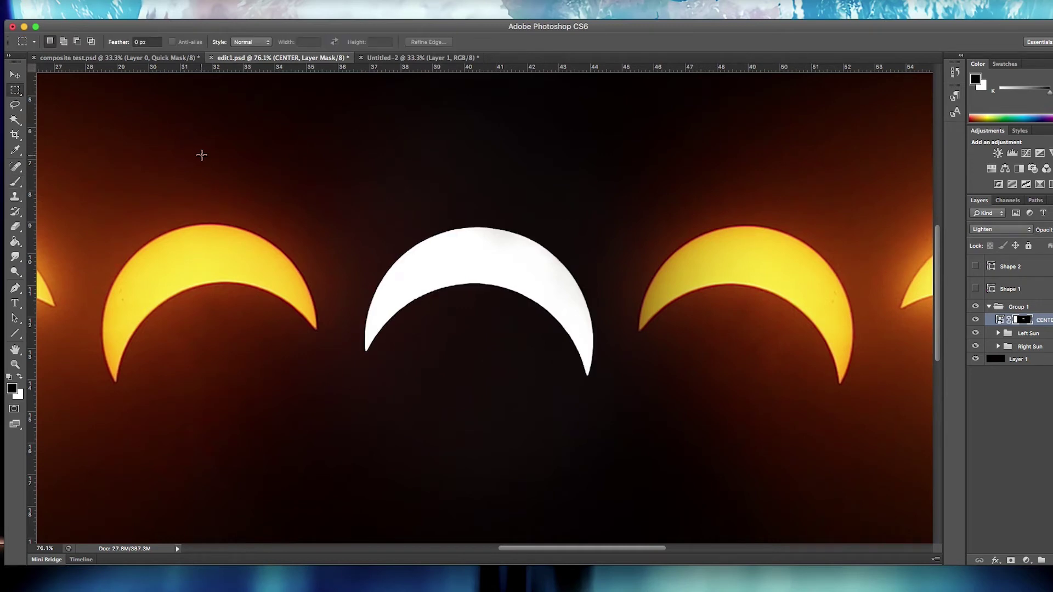
Step: Show the Zoom tool's canvas menu with Fit on Screen, 100% and 200% options
left_click(15, 364)
right_click(127, 332)
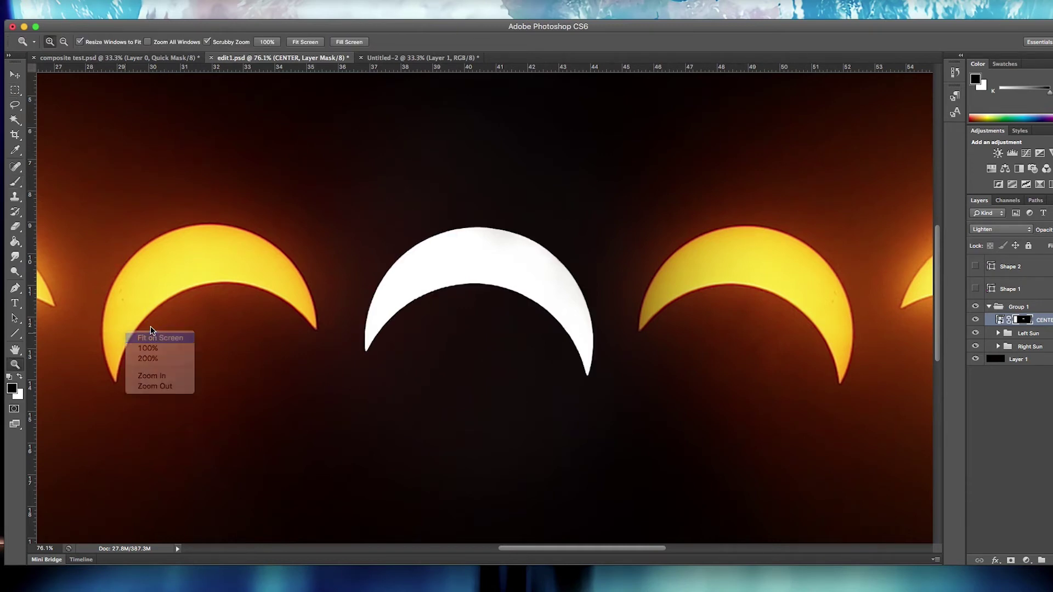